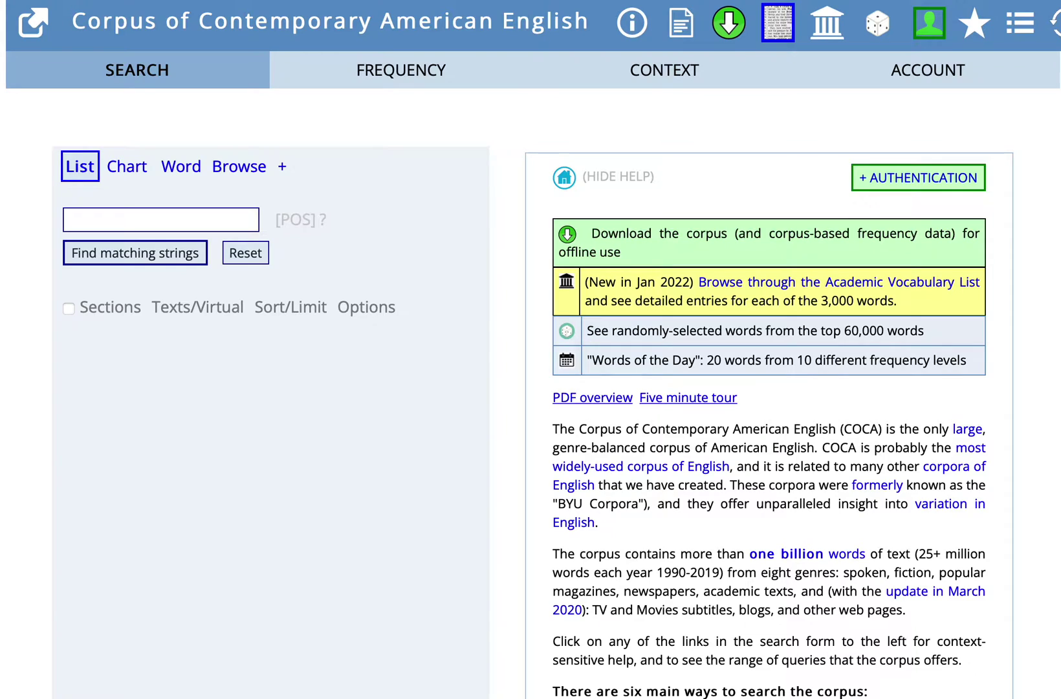
Step: Enter the query 'the direction PREP' using prep.ALL and restrict it to the ACADEMIC section
left_click(215, 219)
type("the di")
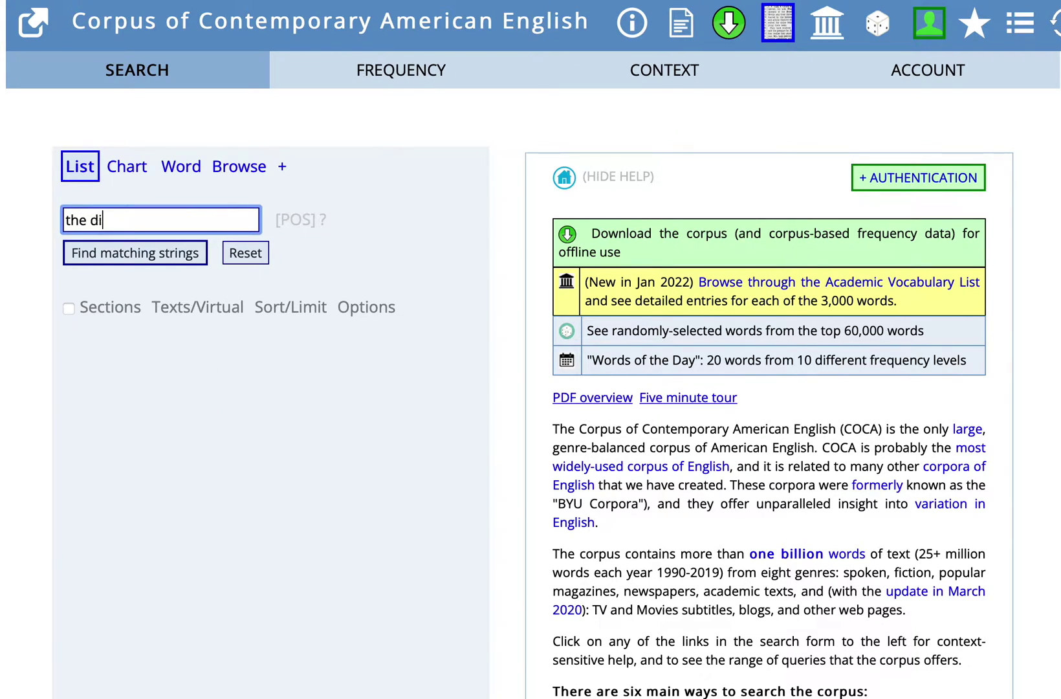
type("rection")
left_click(304, 217)
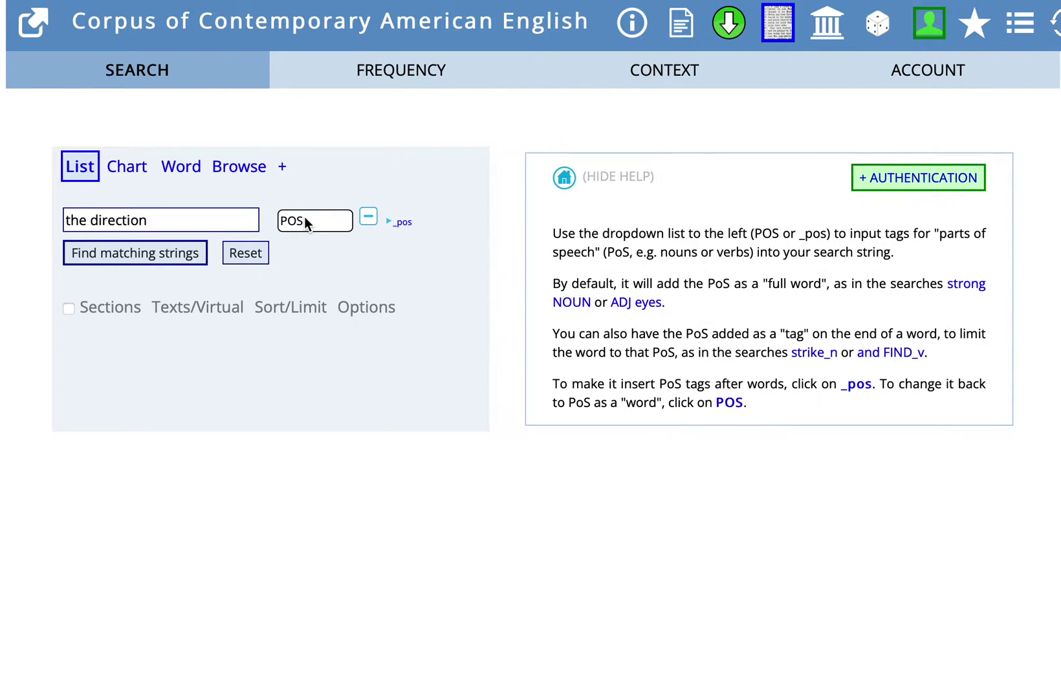
left_click(304, 217)
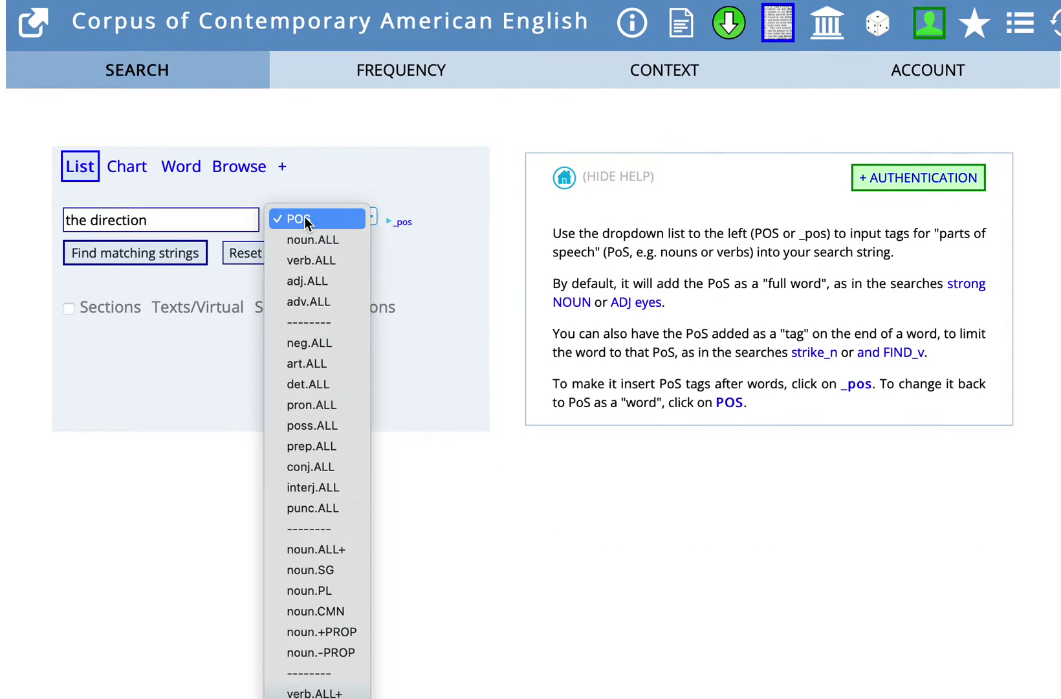
left_click(328, 452)
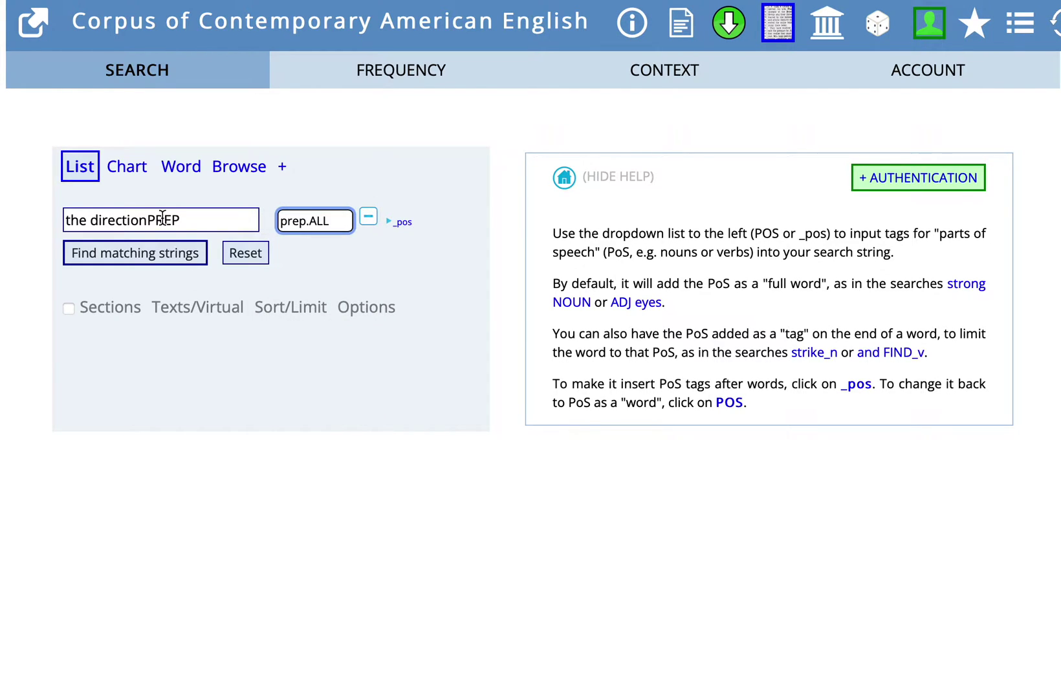
left_click(148, 220)
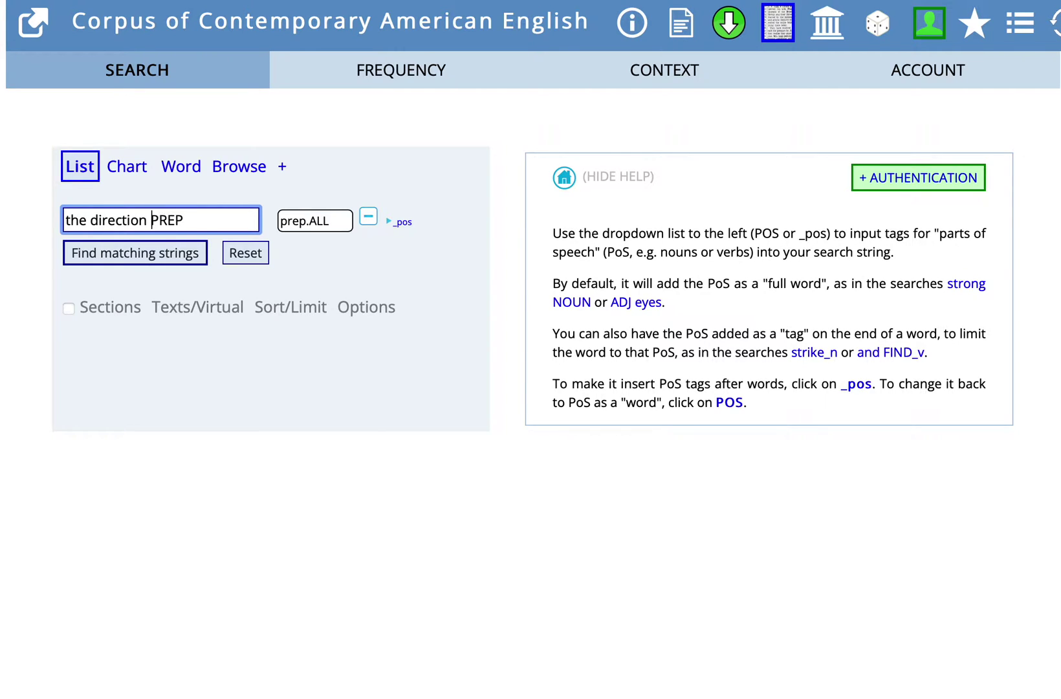
left_click(132, 309)
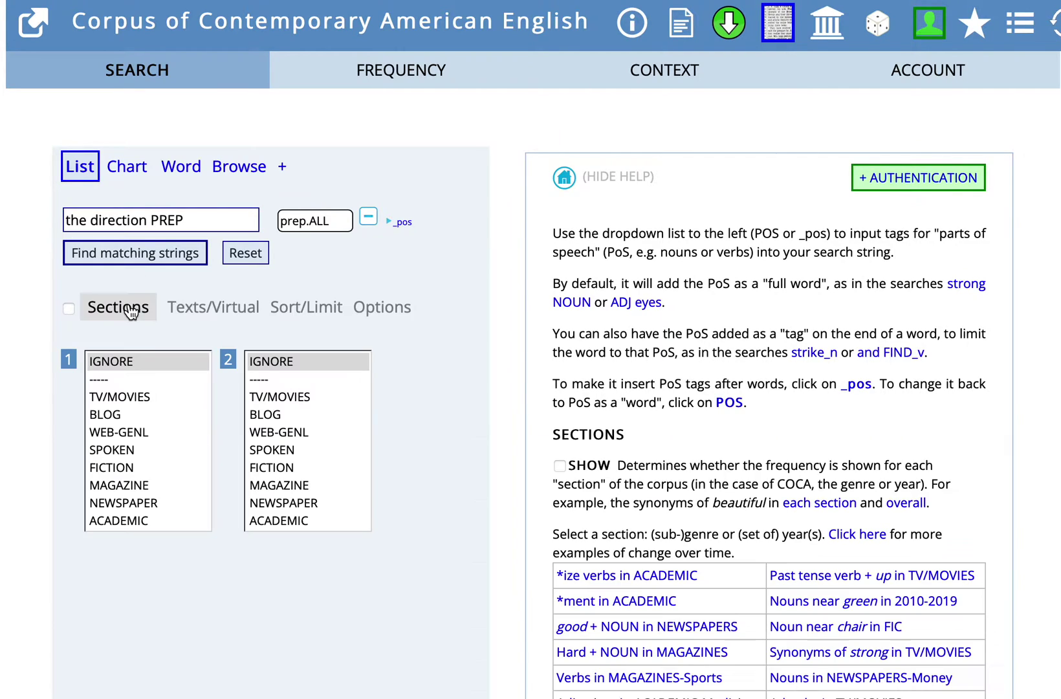
left_click(172, 521)
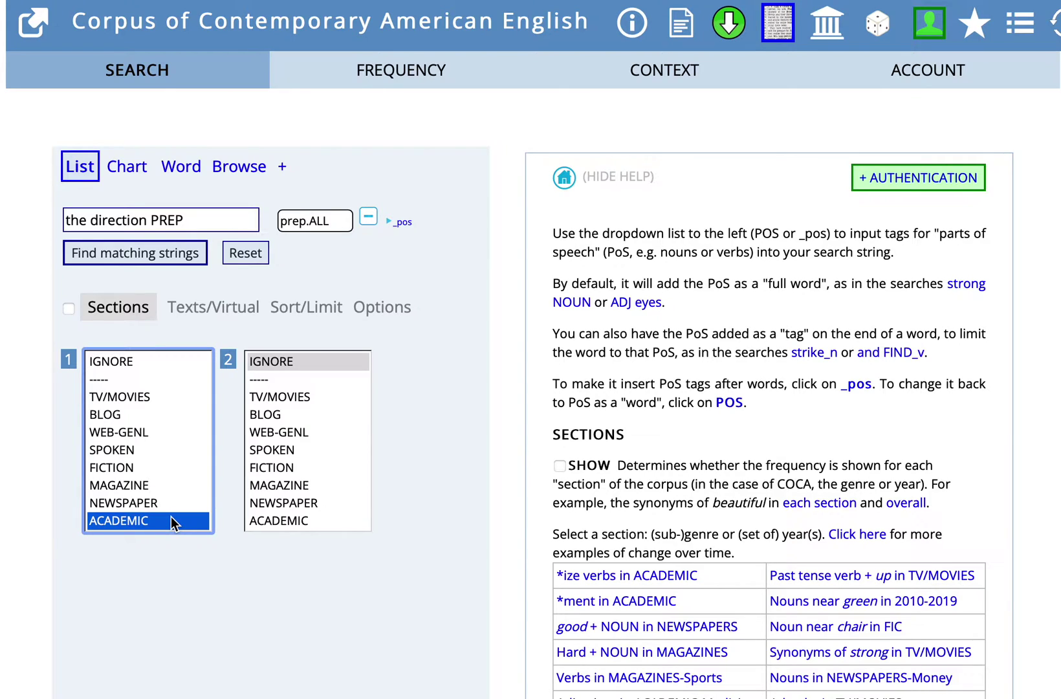
Step: Run the 'the direction PREP' search, giving 13 forms led by 'the direction of' at 2209
left_click(151, 257)
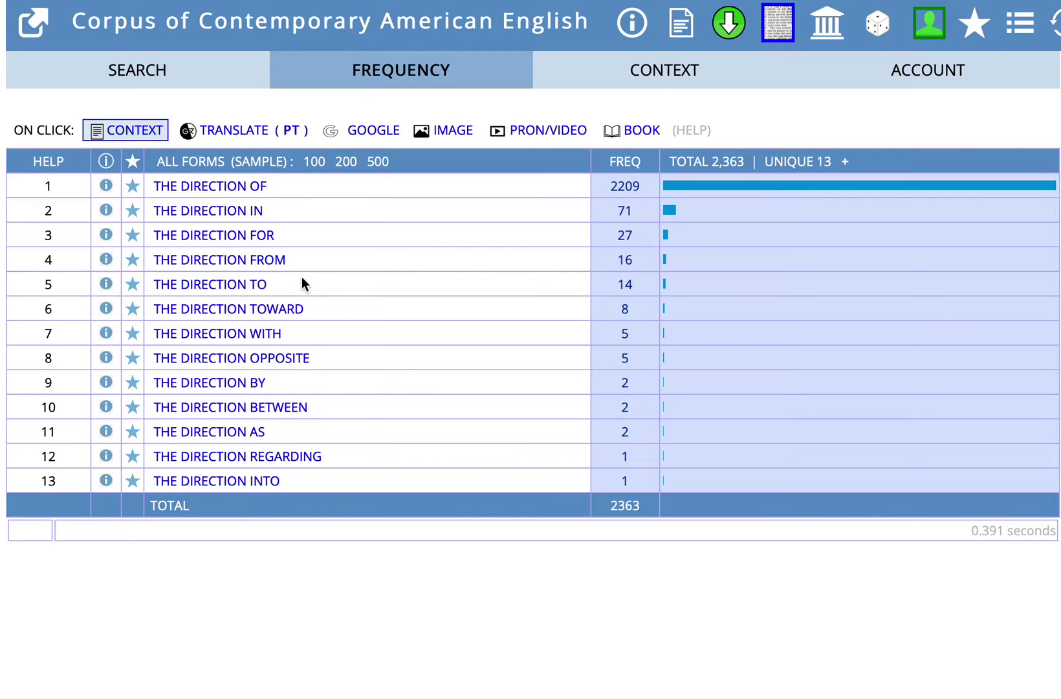
Step: Open the academic KWIC lines for 'the direction of' and scroll through them
left_click(224, 193)
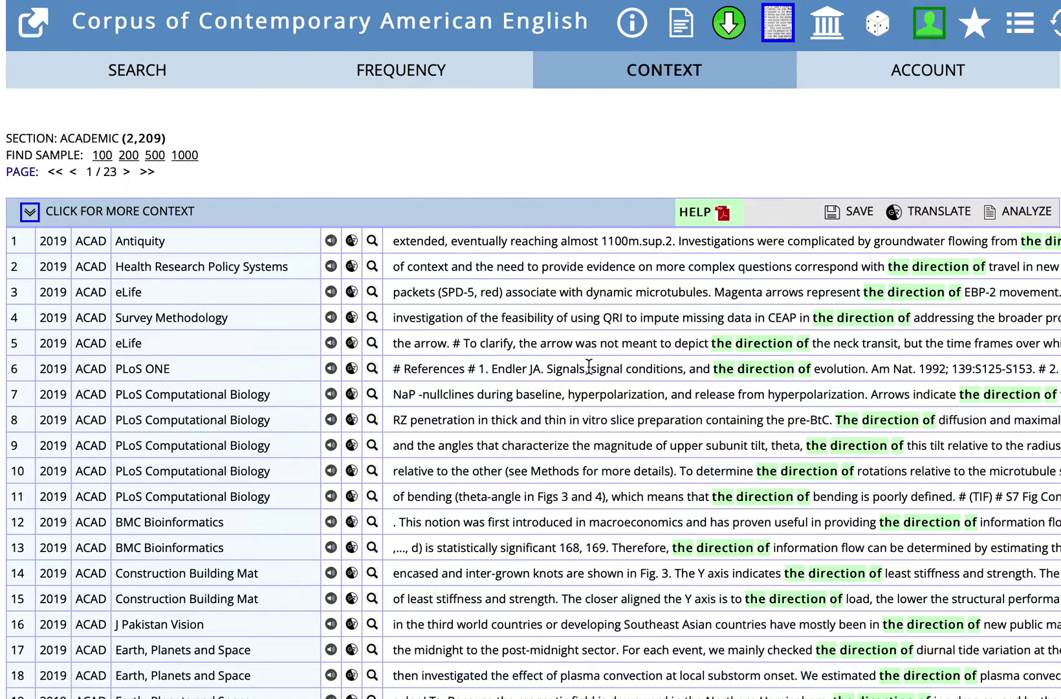
scroll(589, 366, "down", 1)
scroll(589, 366, "right", 1)
scroll(588, 366, "right", 10)
scroll(588, 366, "down", 1)
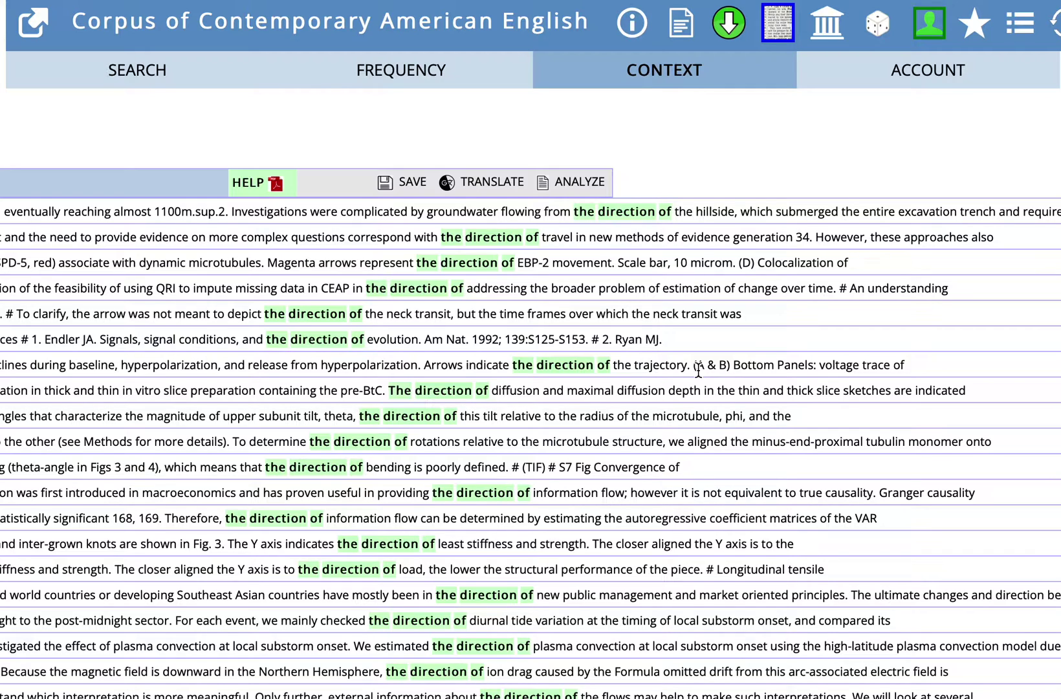
Step: Change the query to 'PREP the direction' and run it, led by 'in the direction' at 968
left_click(153, 75)
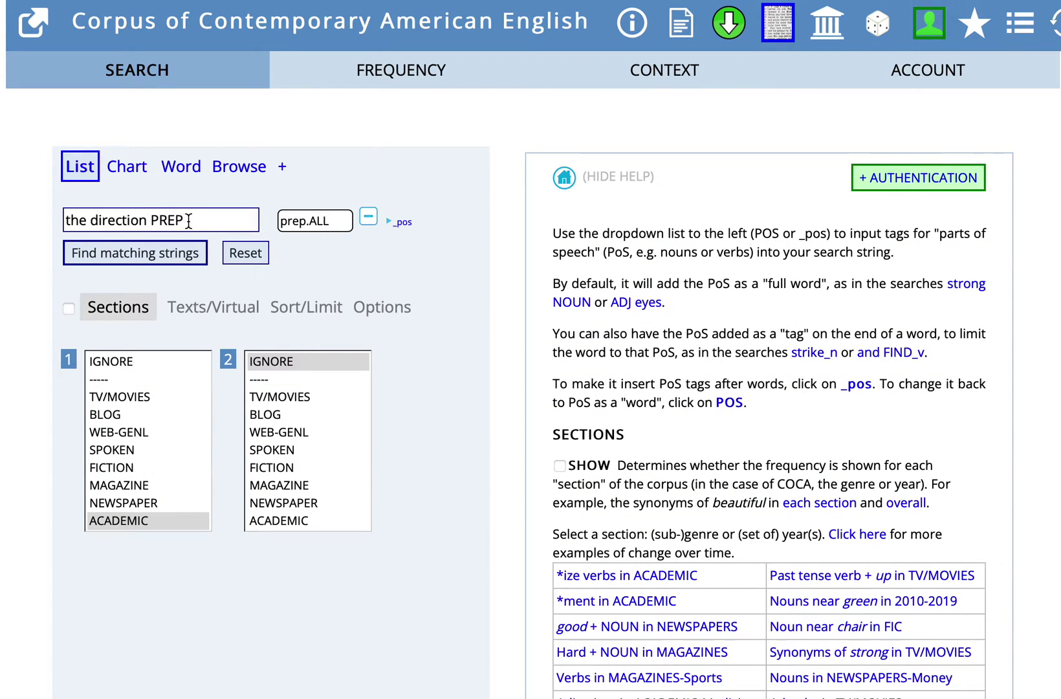
left_click_drag(186, 219, 151, 216)
key("ctrl+c")
key("BackSpace")
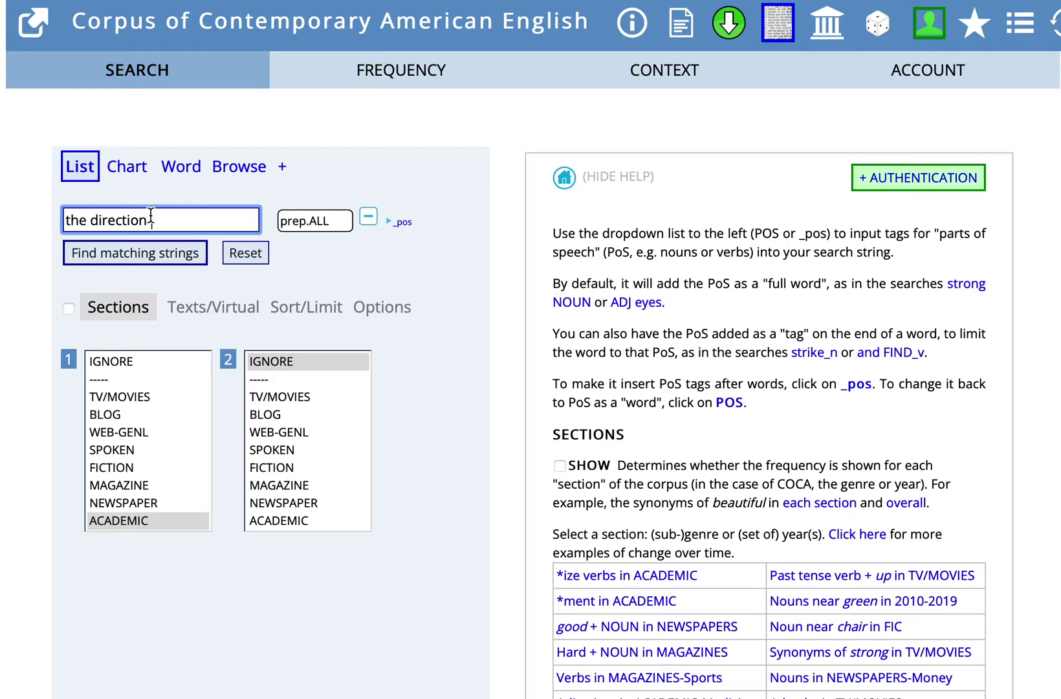
key("Left")
key("Left")
key("Left")
key("Left")
key("Left")
key("Left")
key("Left")
key("Left")
key("Left")
key("Left")
key("Left")
key("Left")
key("Left")
key("ctrl+v")
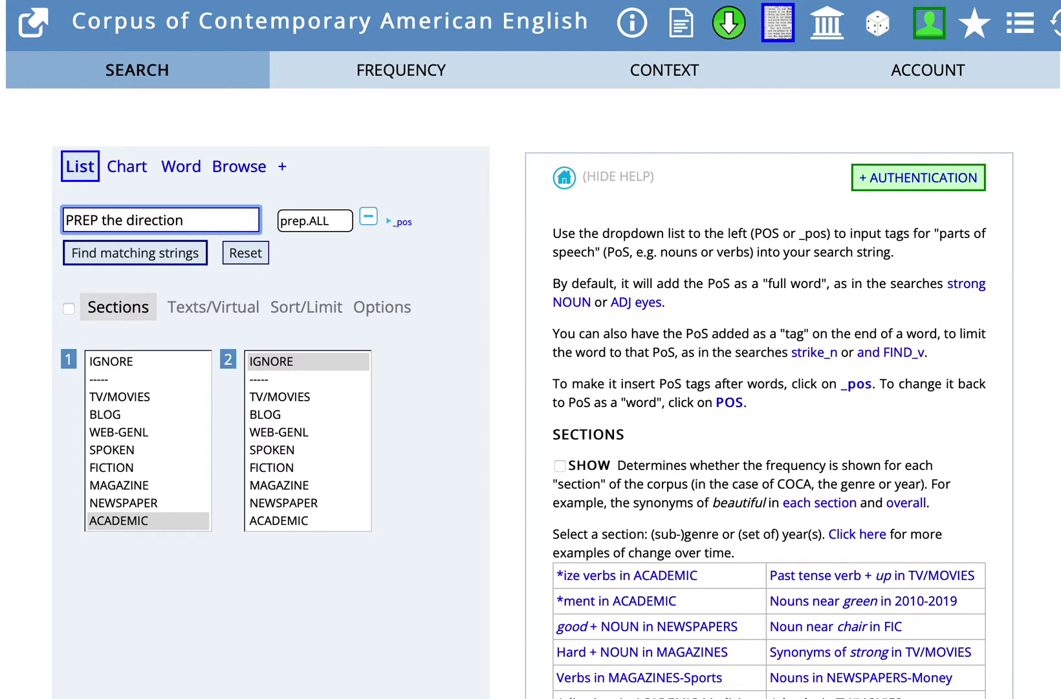
left_click(173, 258)
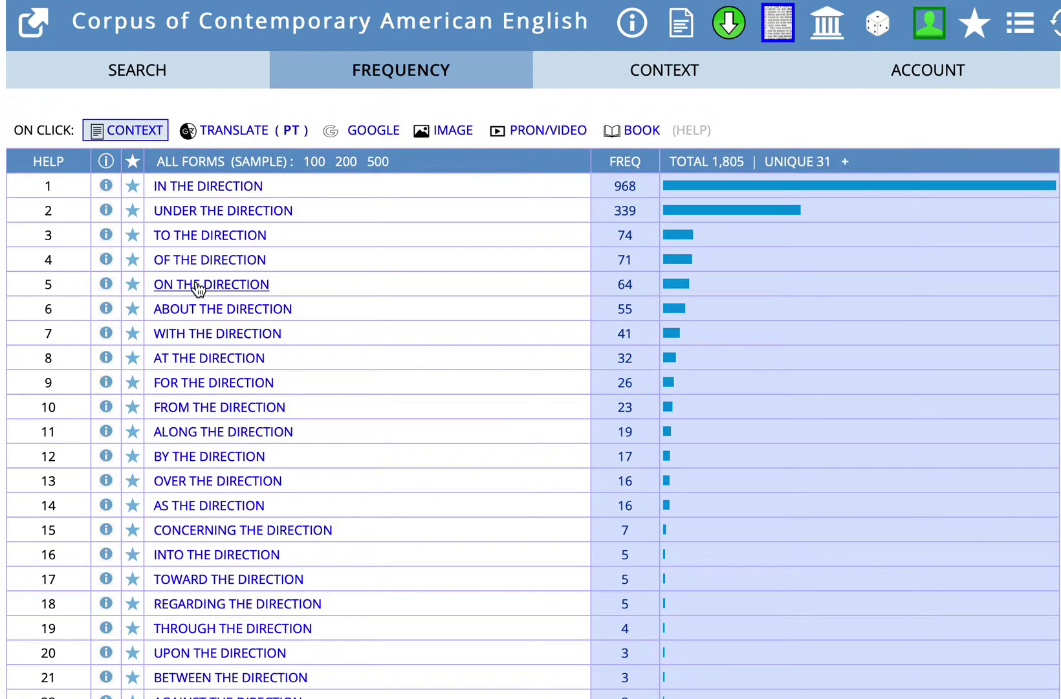
Step: Browse the context lines for 'in the direction', then go back to the SEARCH form
left_click(215, 187)
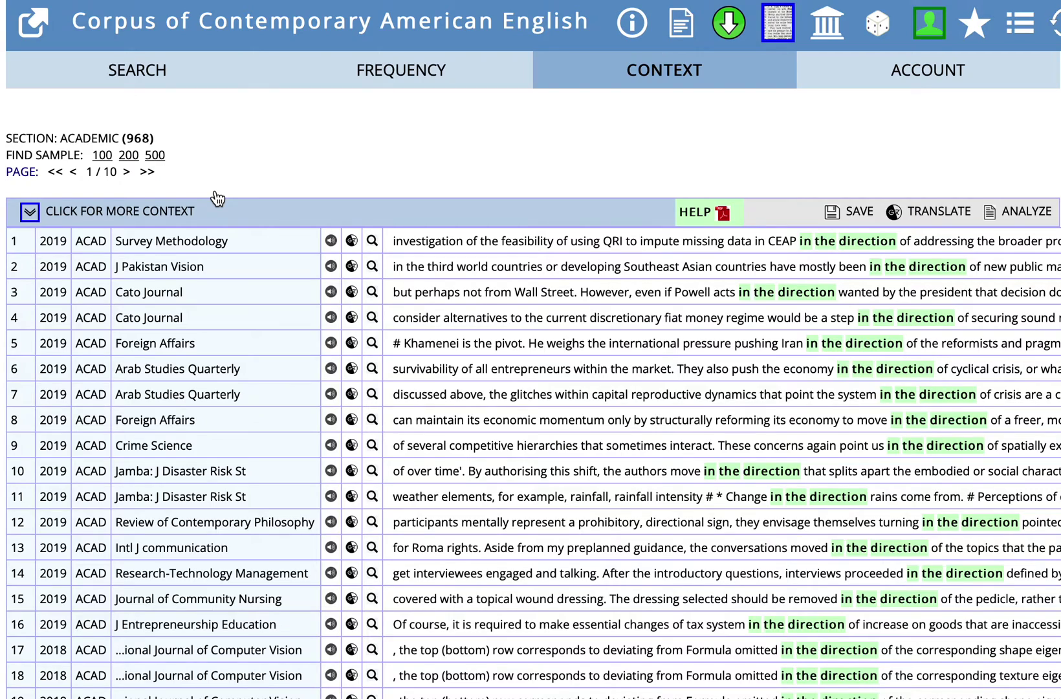
scroll(468, 352, "right", 5)
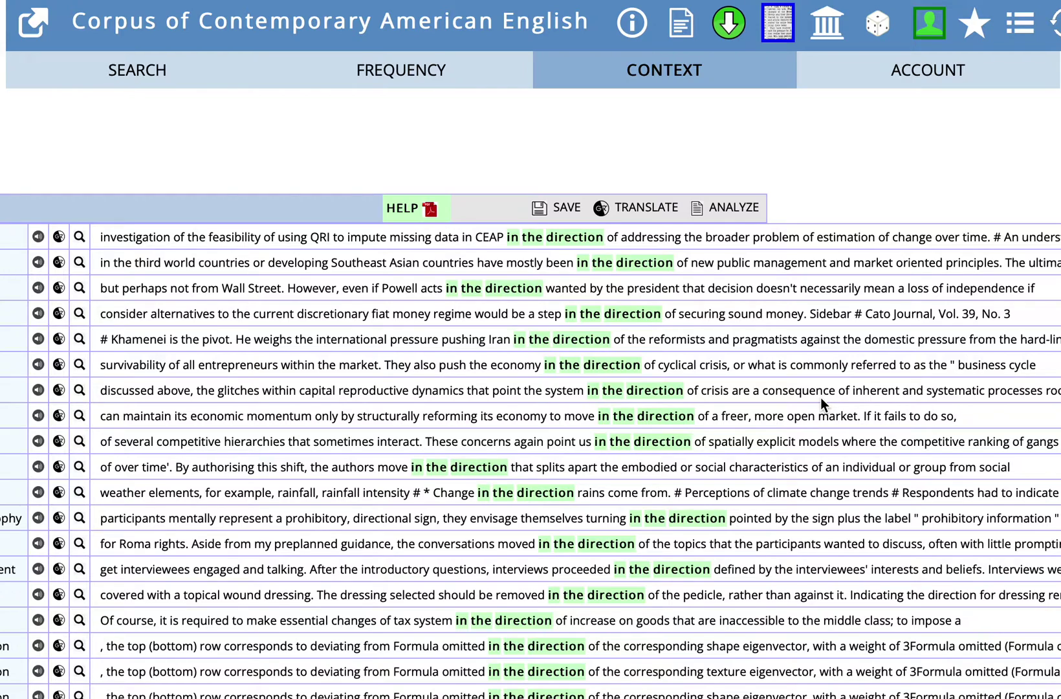
left_click(143, 82)
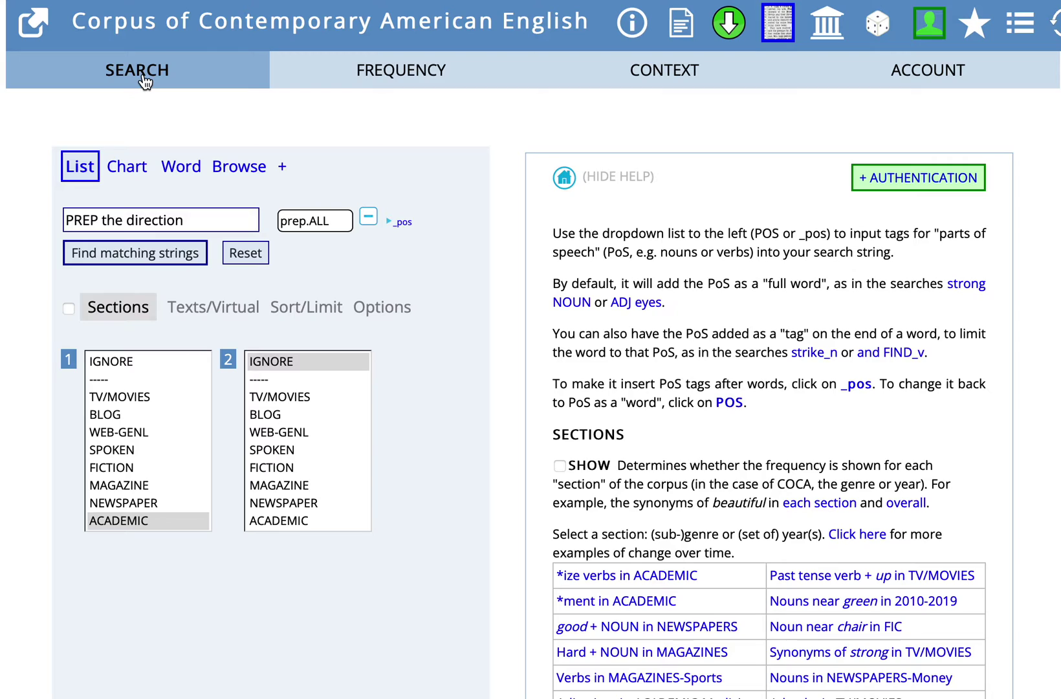
Step: Search '*ed in the direction of' with POS reset, giving 49 forms led by 'moved' at 14
left_click(98, 220)
key("BackSpace")
key("BackSpace")
key("BackSpace")
key("BackSpace")
type("in")
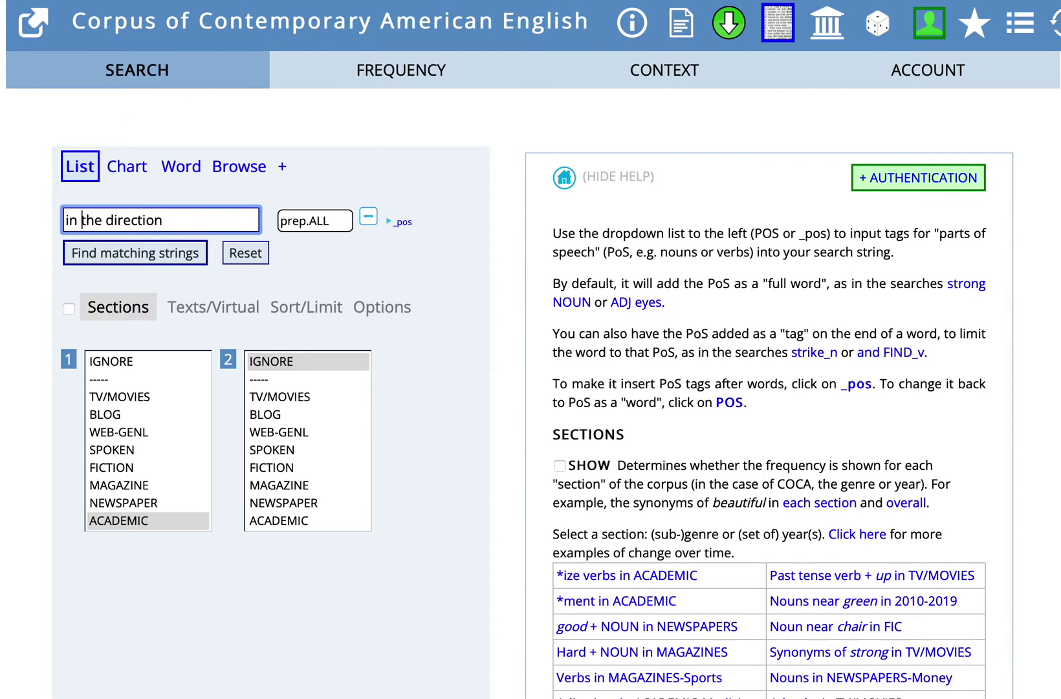
key("Right")
key("Right")
key("Right")
key("Right")
key("Right")
type("of")
left_click(310, 225)
left_click(285, 102)
left_click(65, 219)
type("*ed")
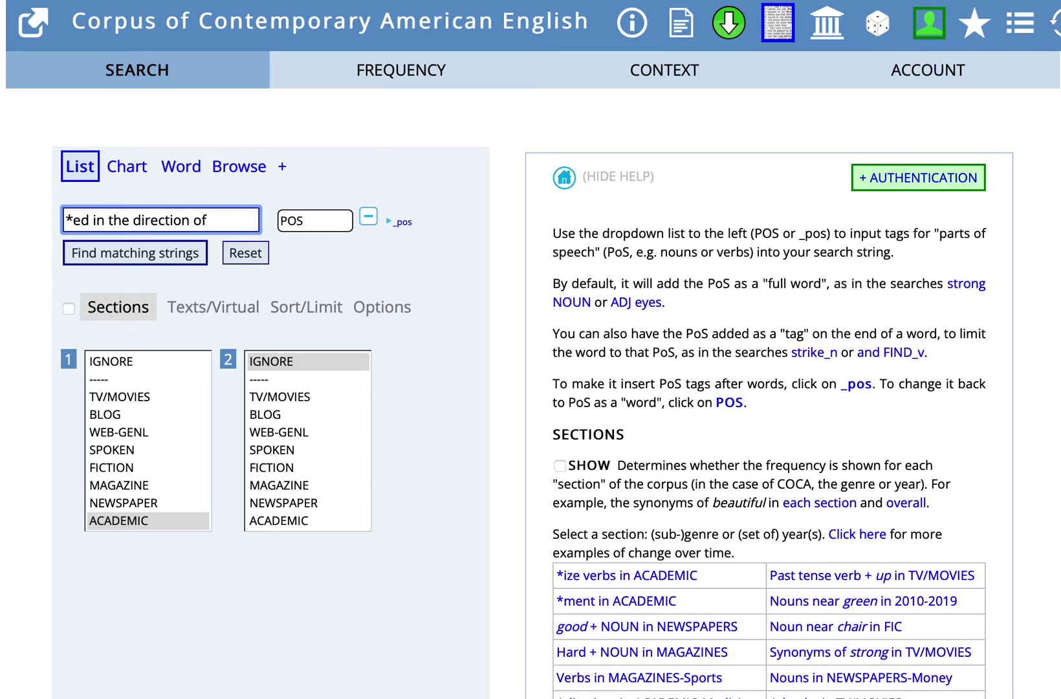
left_click(142, 247)
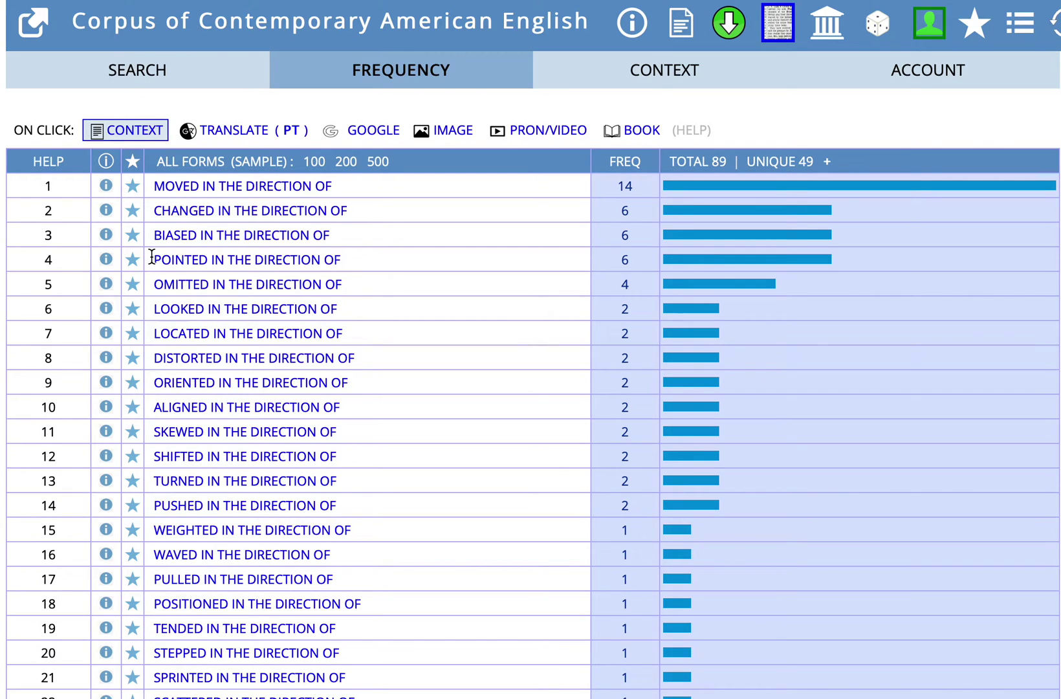
Step: Replace the query with '=big majority' and run it, led by 'vast majority' at 1734
left_click(147, 73)
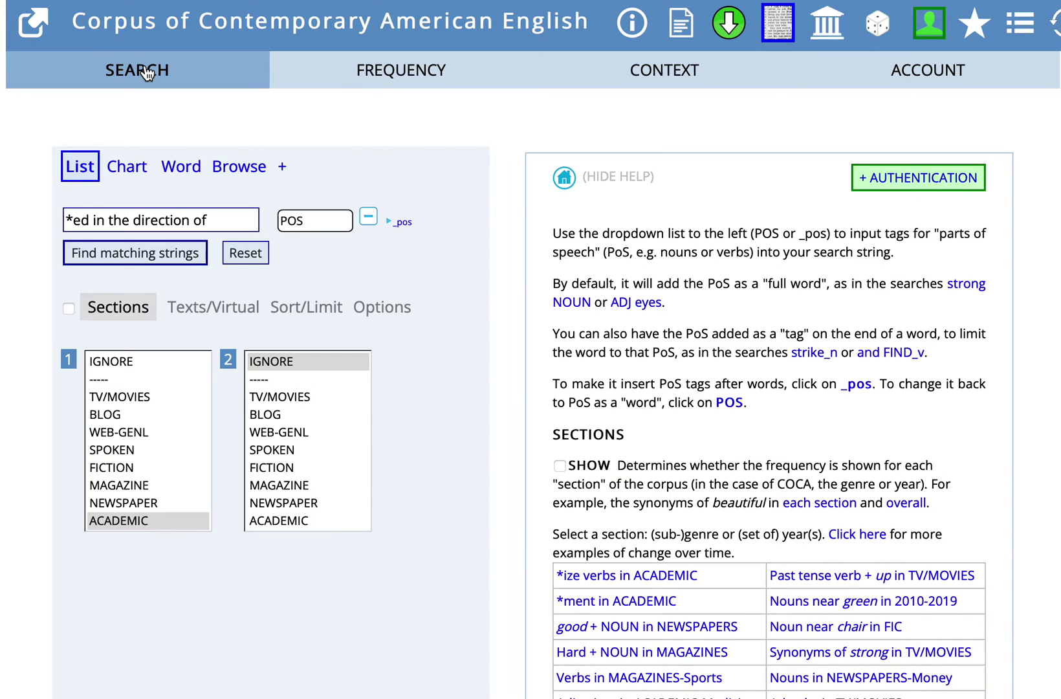
triple_click(241, 216)
key("BackSpace")
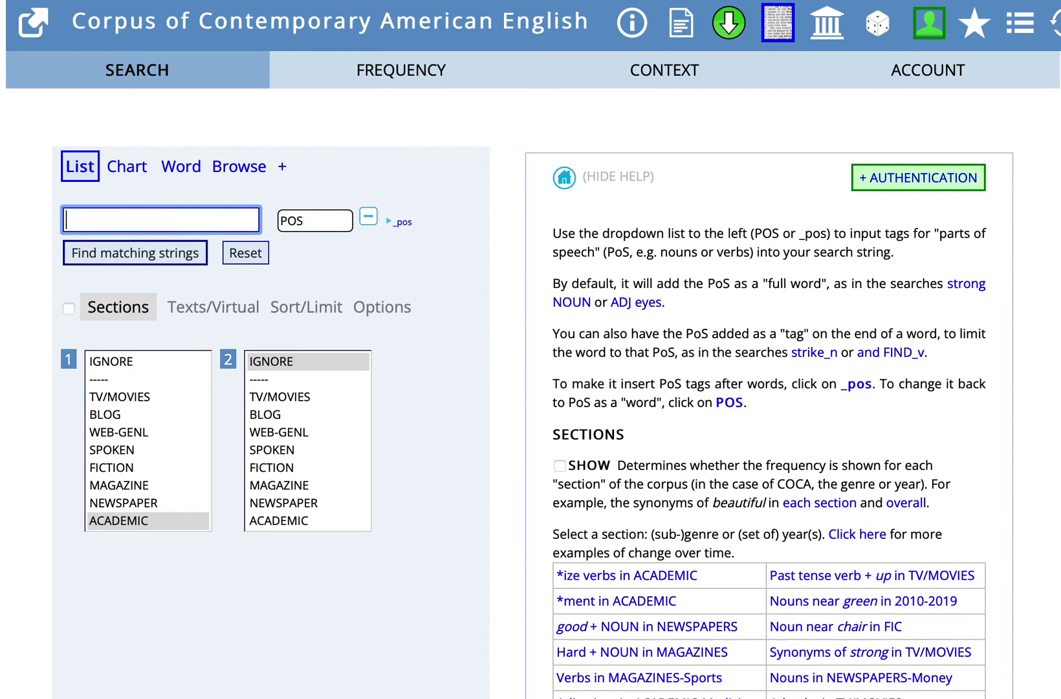
type("=big majority")
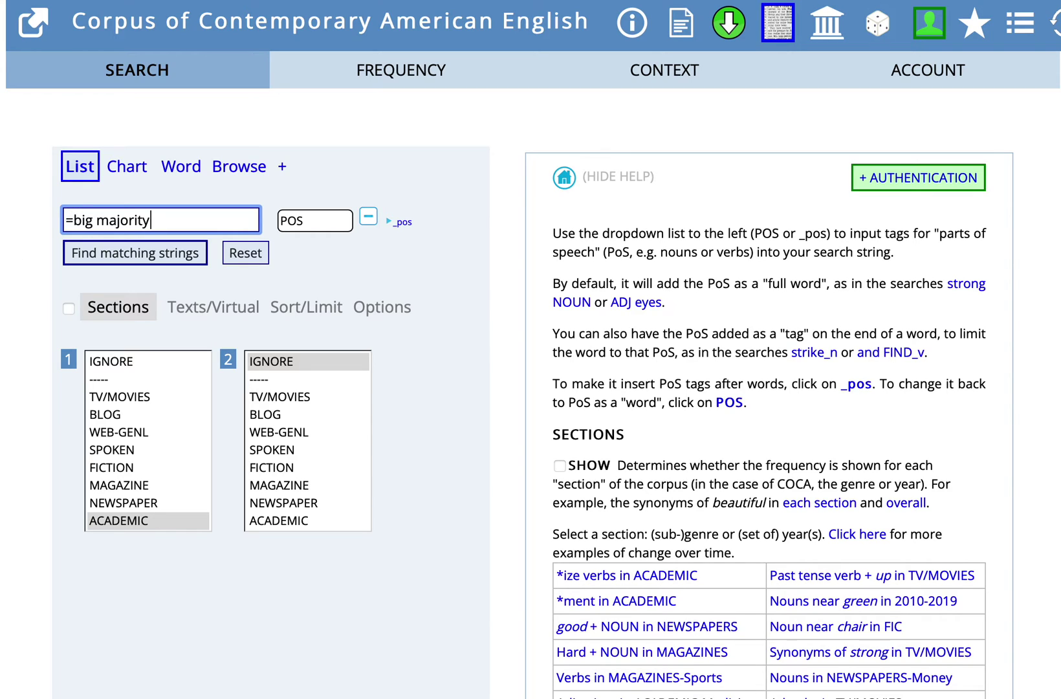
left_click(121, 255)
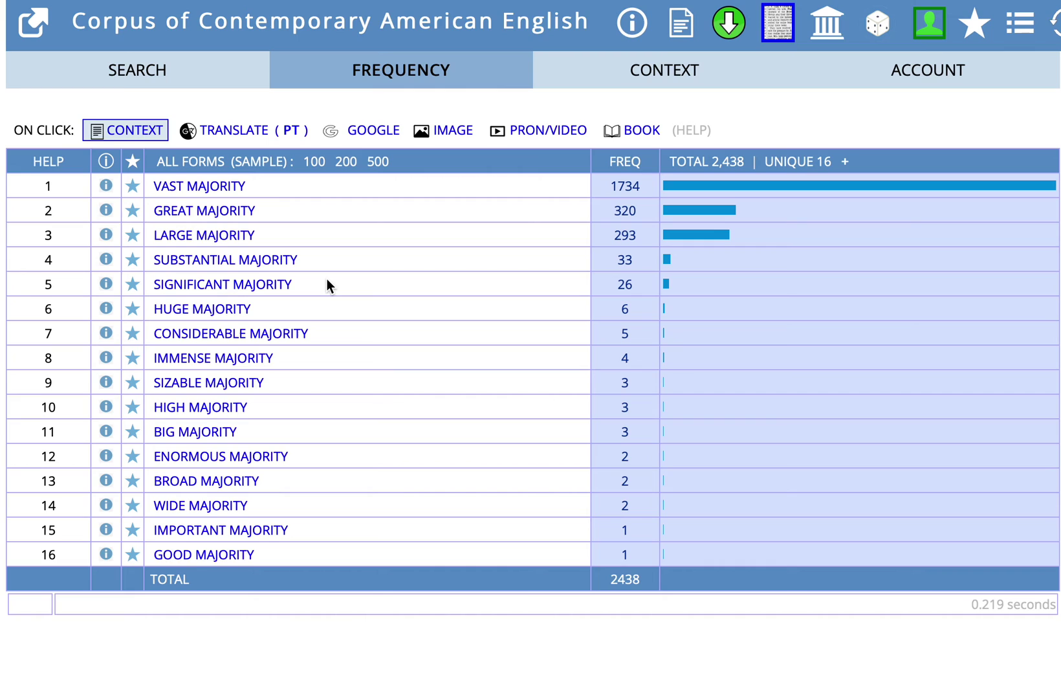
Step: Go back to the SEARCH form, which keeps '=big majority' with ACADEMIC selected
left_click(145, 78)
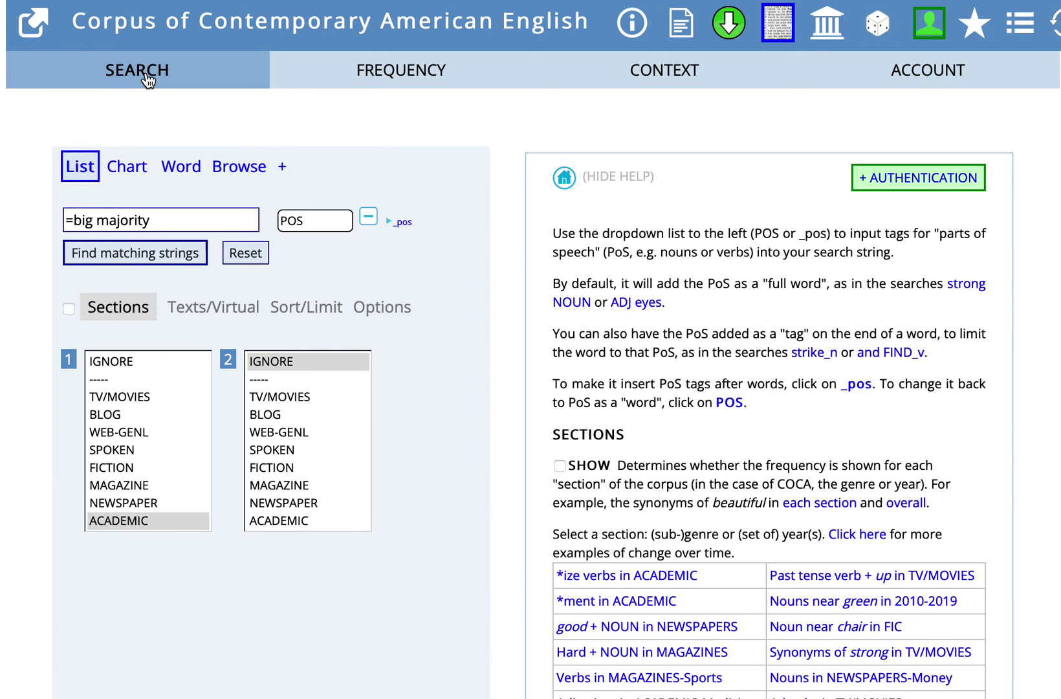